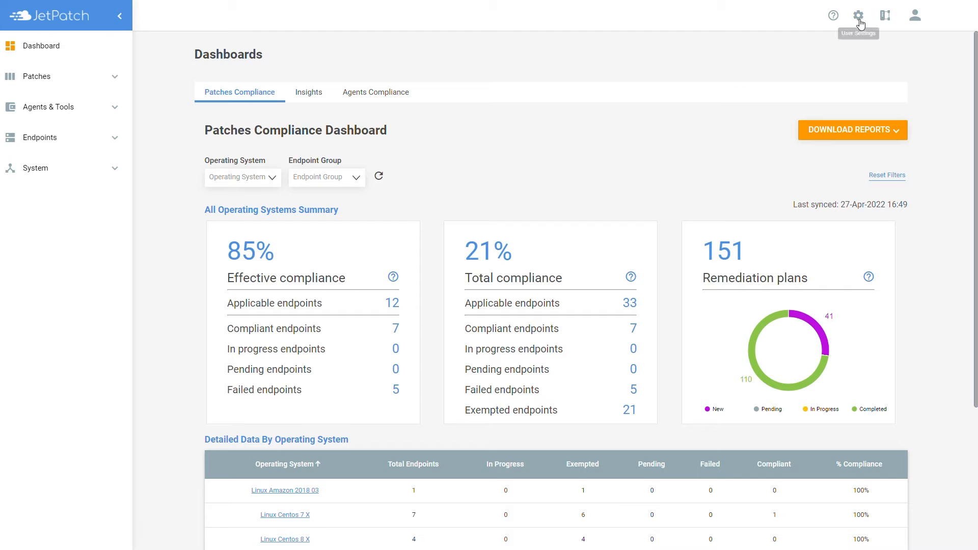
- Turn on custom compliance rules for compliance calculation in the user settings and save the change
click(859, 17)
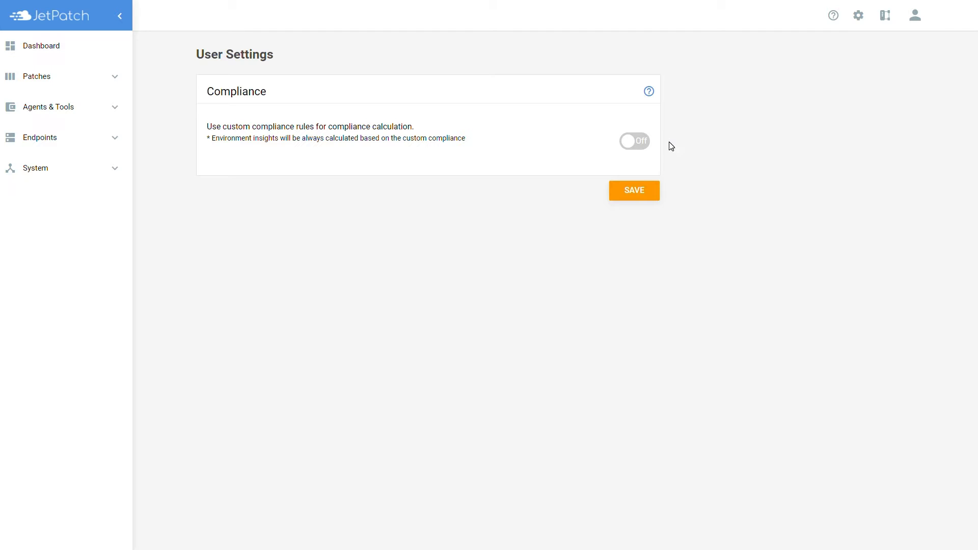
click(630, 148)
click(646, 193)
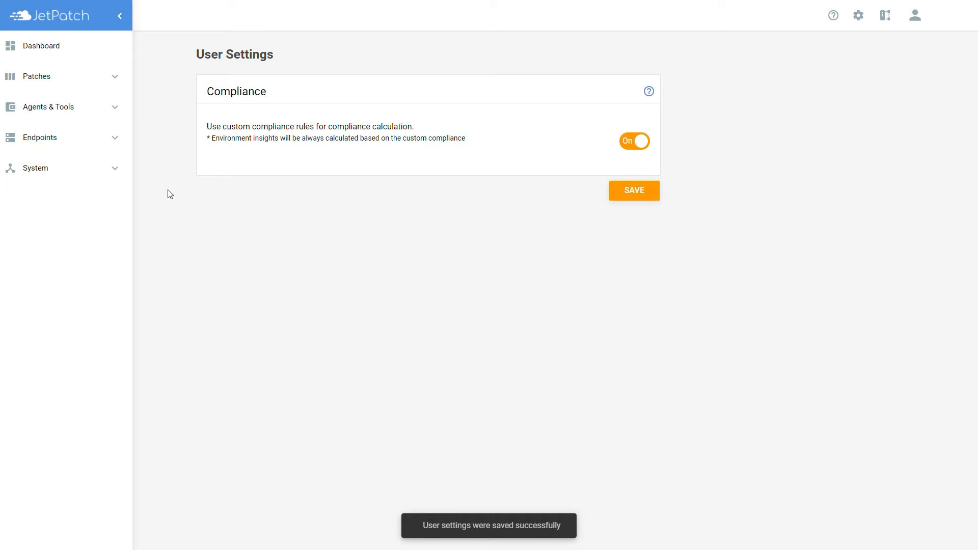
- Open the patches catalog and filter the included patches by ".NET"
click(115, 77)
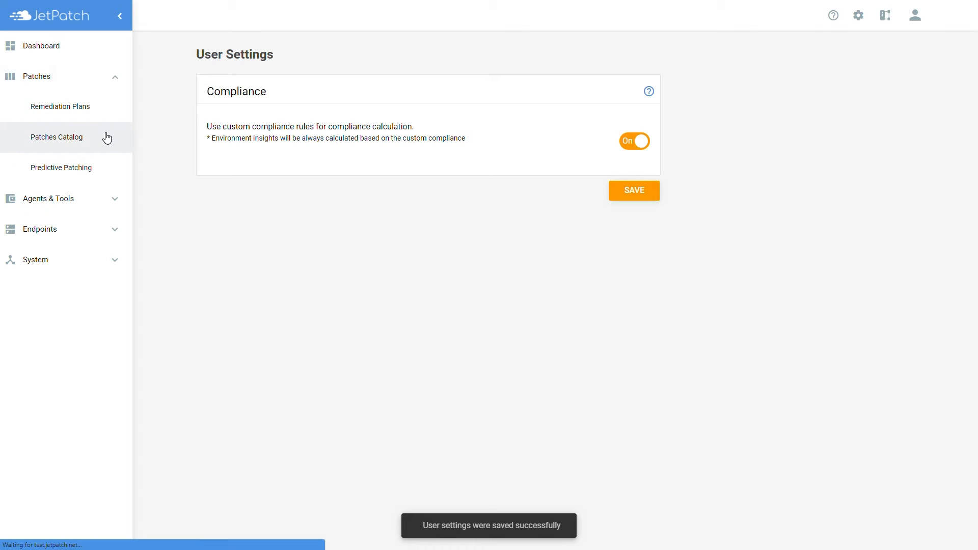
click(109, 136)
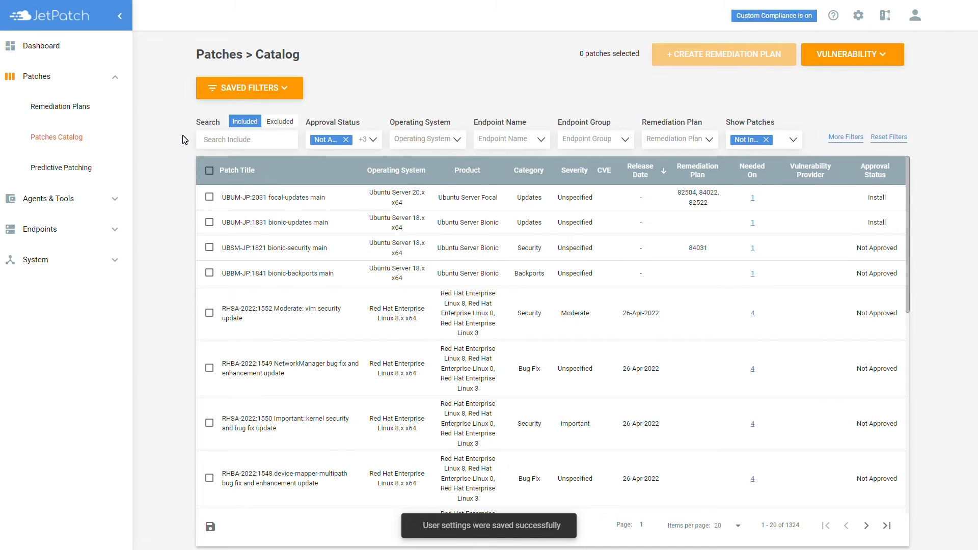
click(210, 139)
text(.NET)
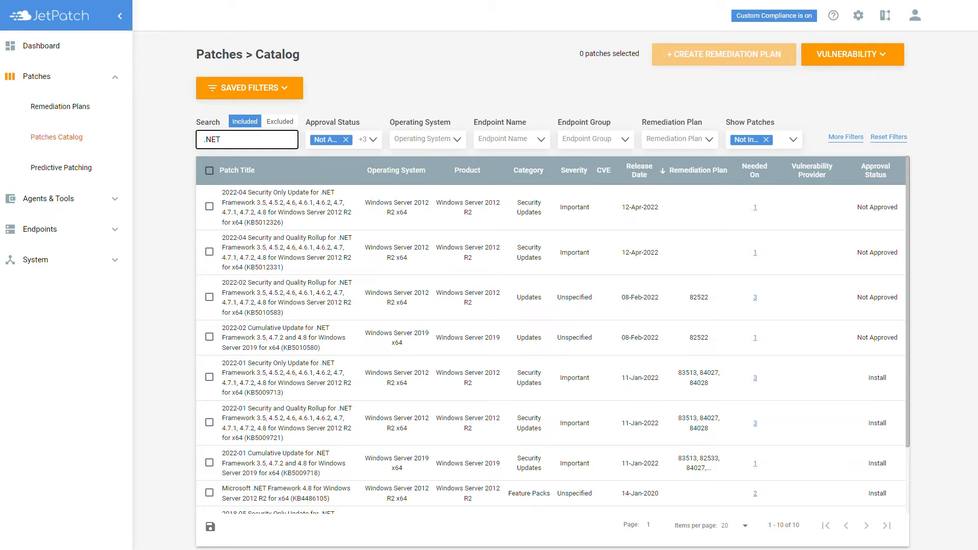
- Save the current catalog filter as "All .NET Patches"
click(292, 89)
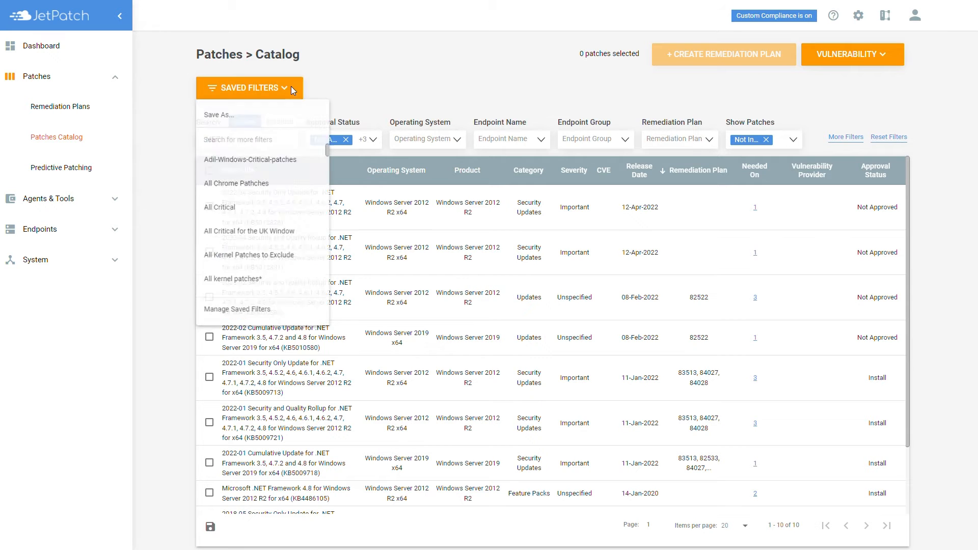
click(286, 116)
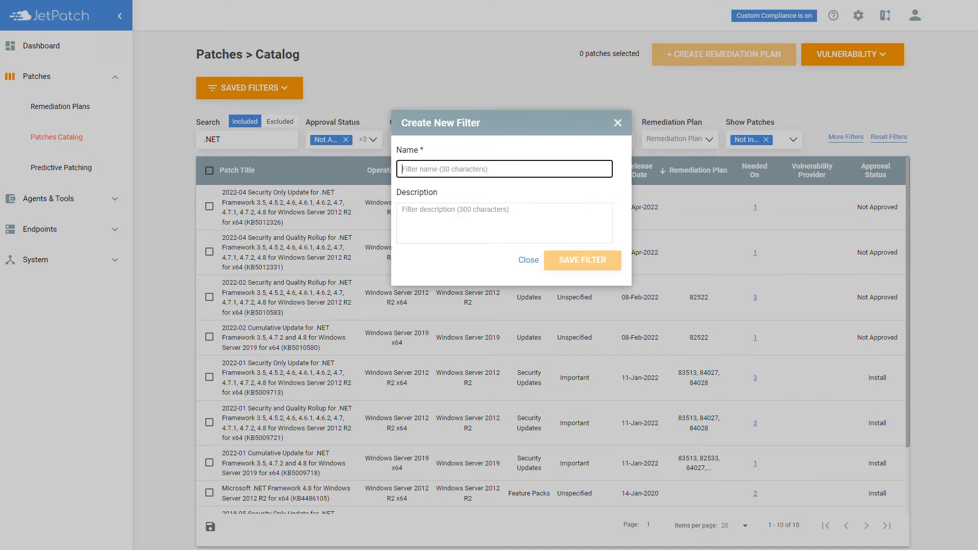
text(All .NET Patches)
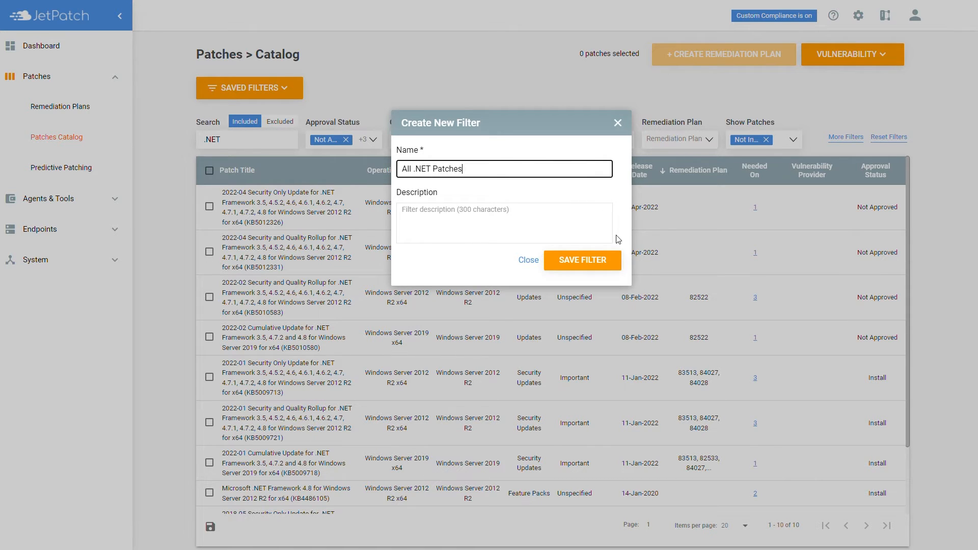
click(618, 261)
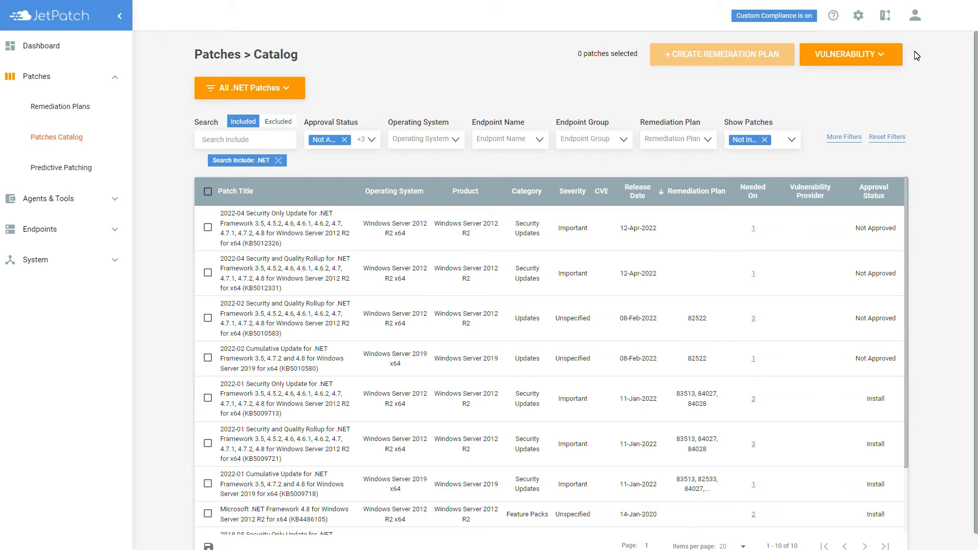
- Switch to the agent management console and filter the server list to operating systems matching "Windows"
click(882, 20)
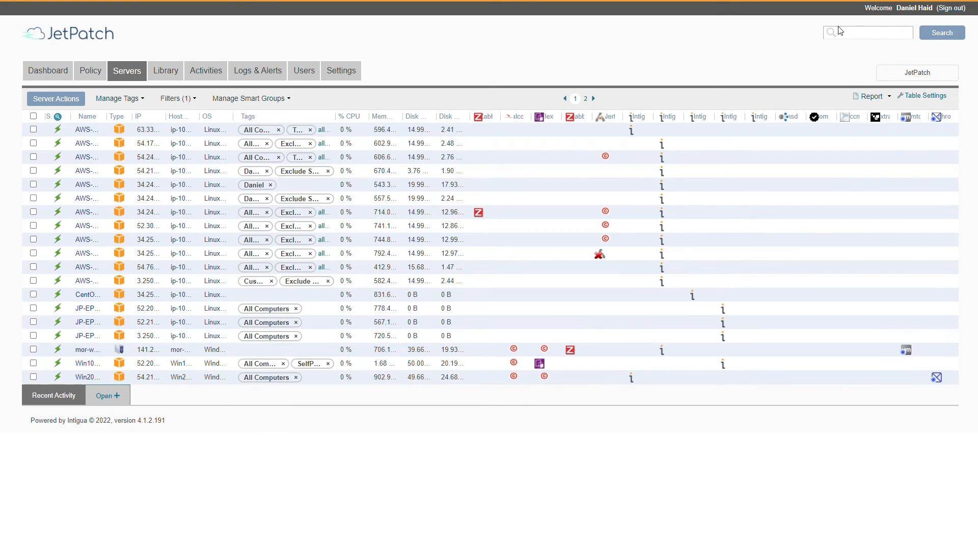
click(229, 116)
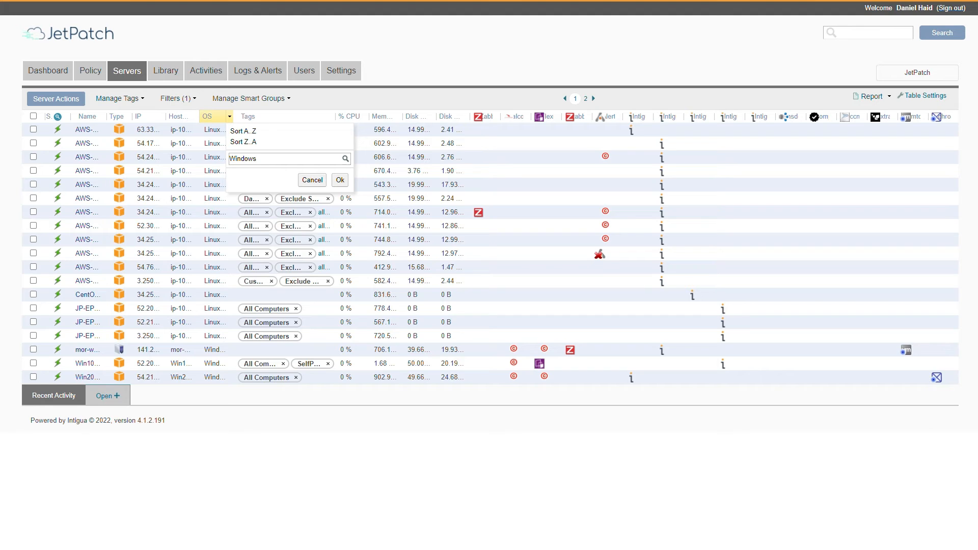
click(339, 180)
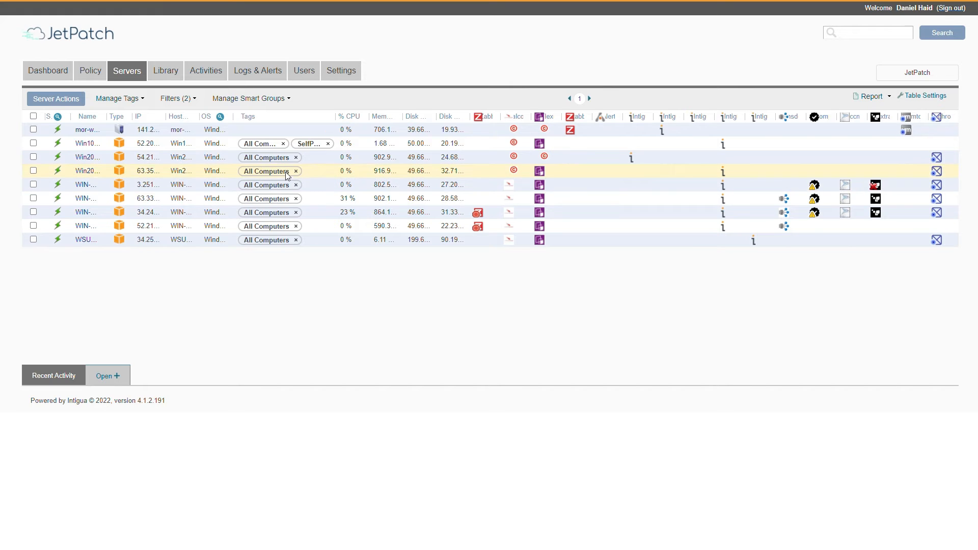
- Create a new server tag named "Windows"
click(143, 100)
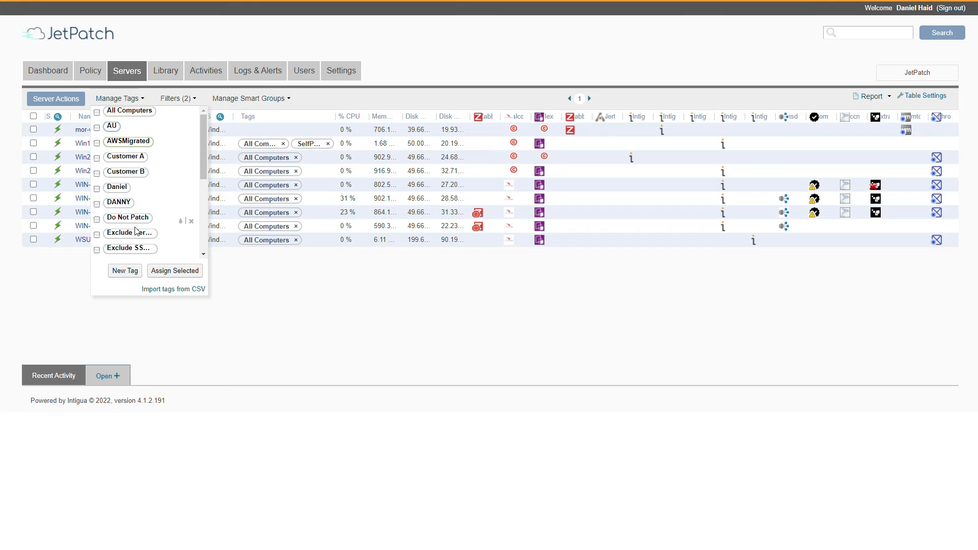
click(126, 271)
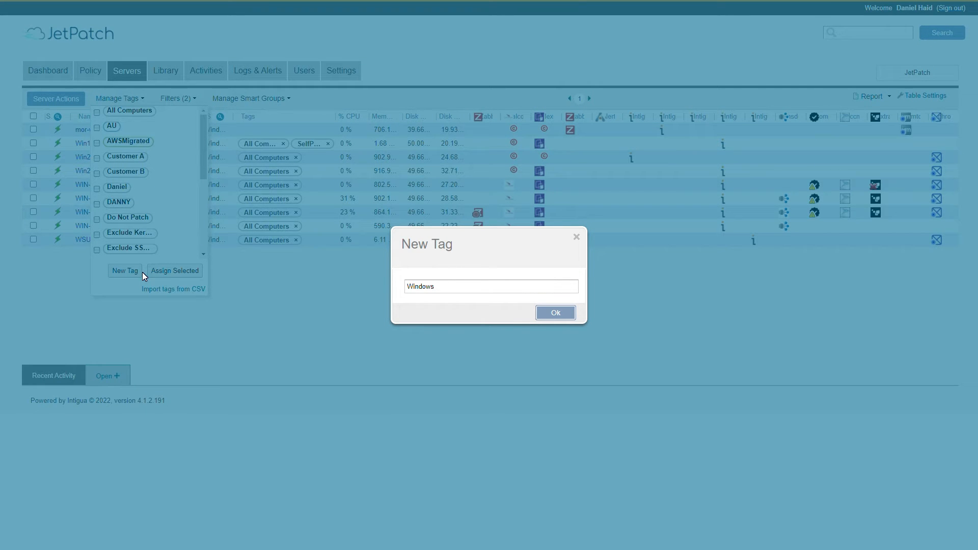
click(555, 313)
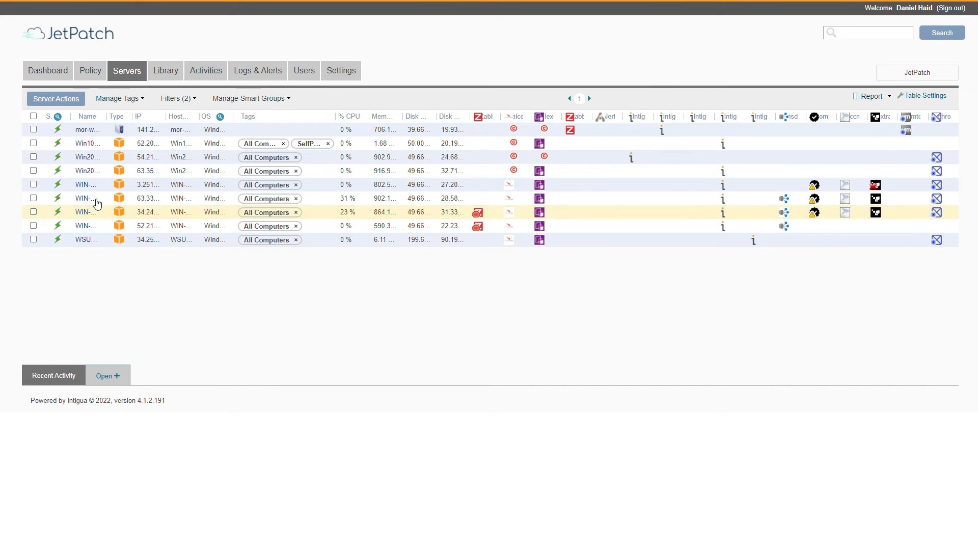
- Assign the Windows tag to all servers in the filtered list
click(34, 116)
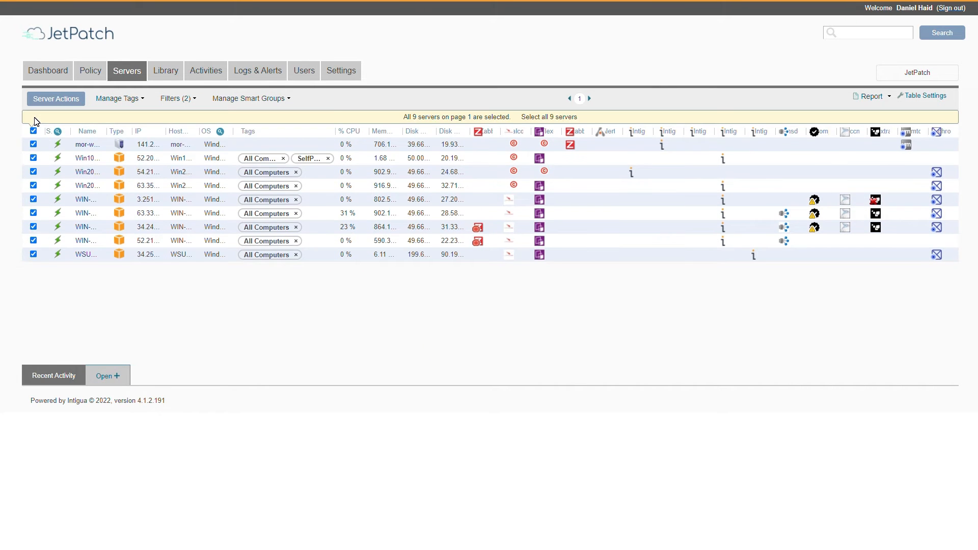
click(141, 99)
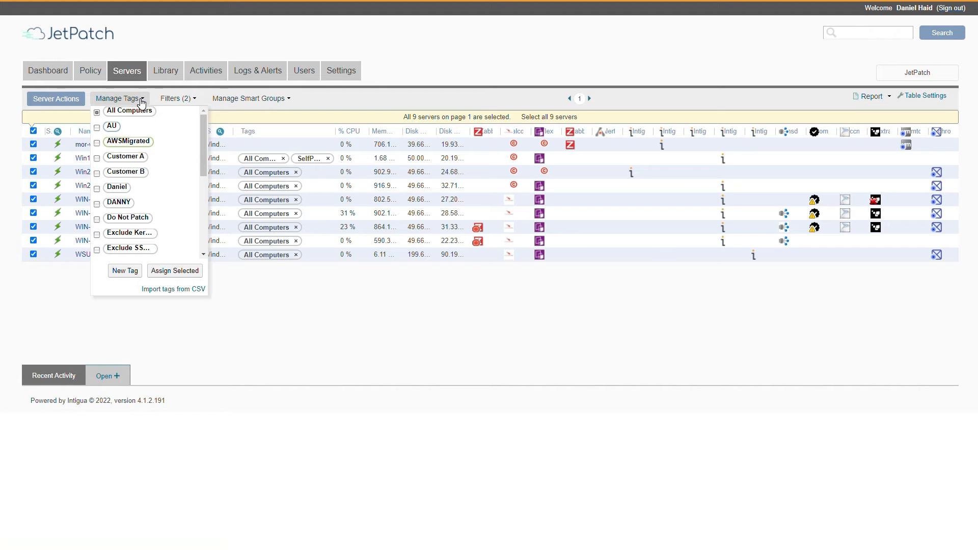
scroll(143, 155, down, 5)
click(97, 250)
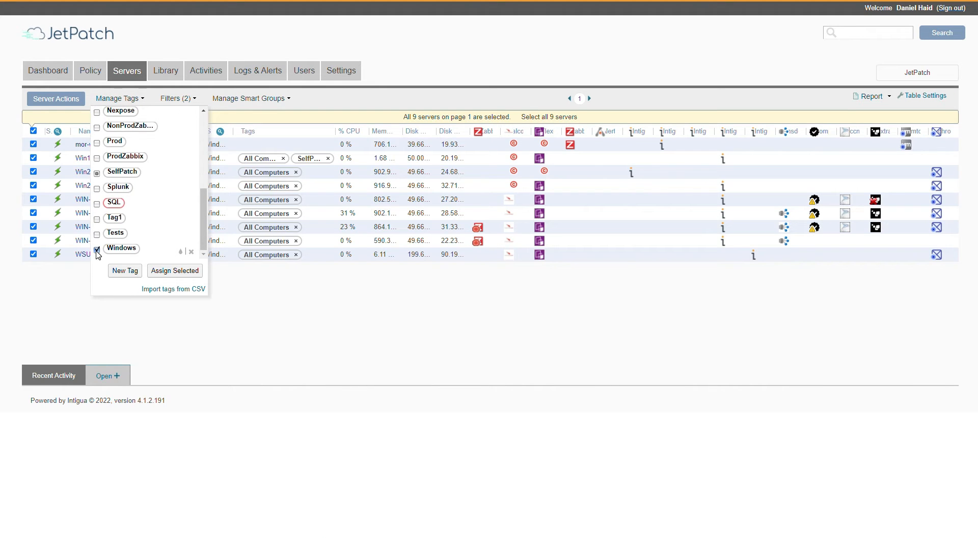
click(178, 270)
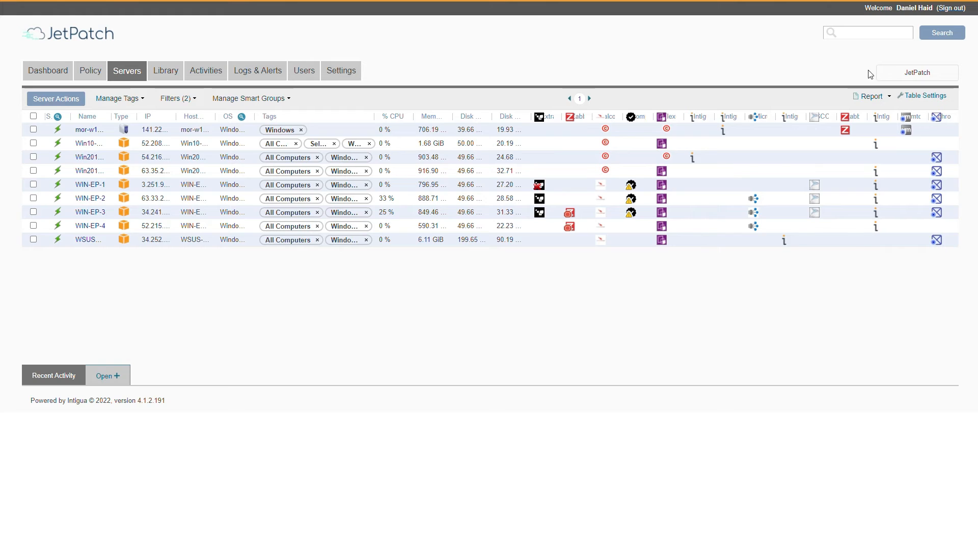
- Return to the JetPatch patching console and start a compliance exclusion rule named "Exclude all .NET"
click(884, 75)
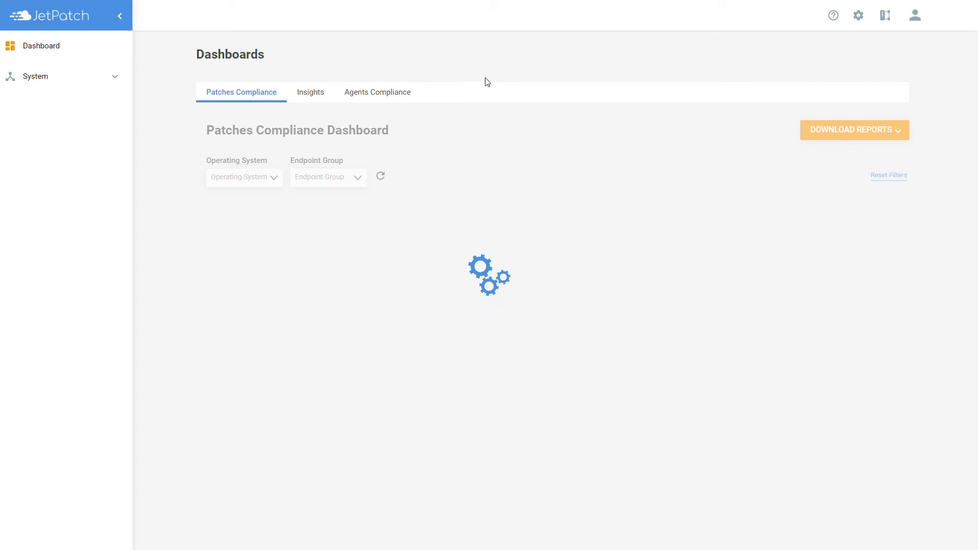
click(74, 168)
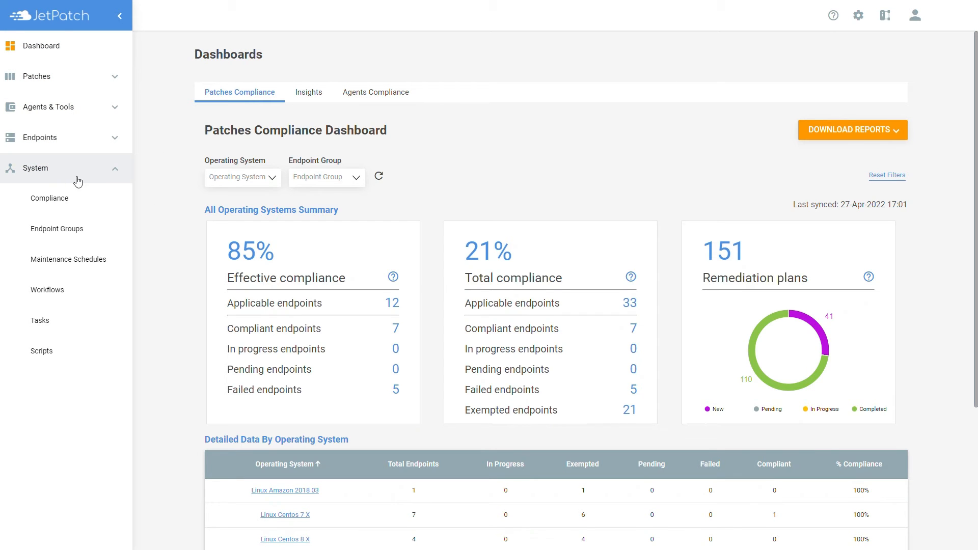
click(81, 200)
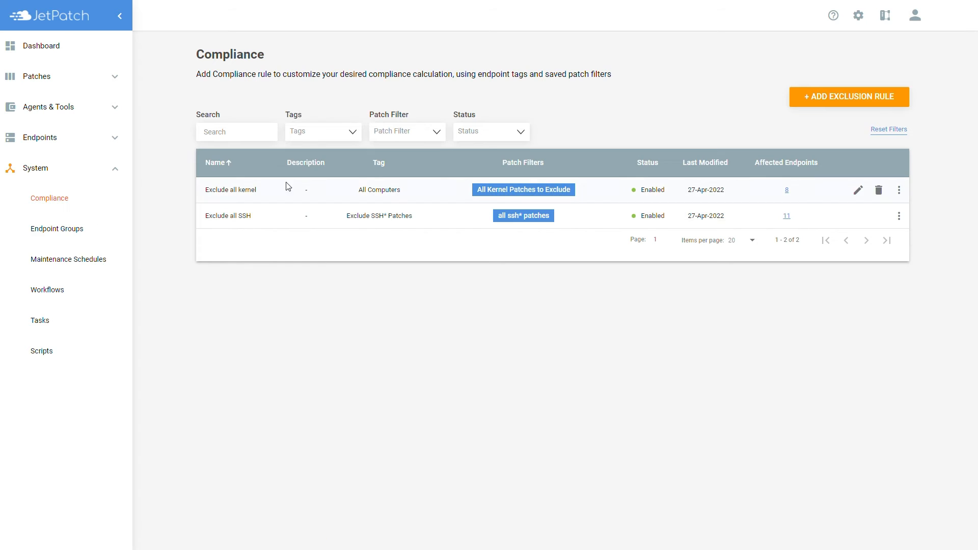
click(794, 97)
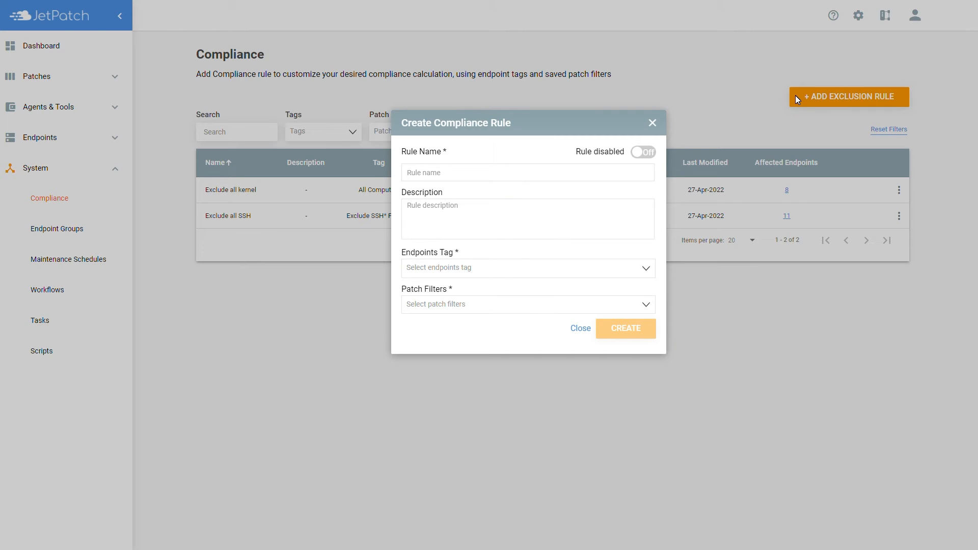
click(528, 173)
text(Exclude all .NET)
- Set the new rule's endpoints tag to Windows
click(476, 268)
scroll(471, 291, down, 10)
scroll(458, 321, down, 1)
click(451, 342)
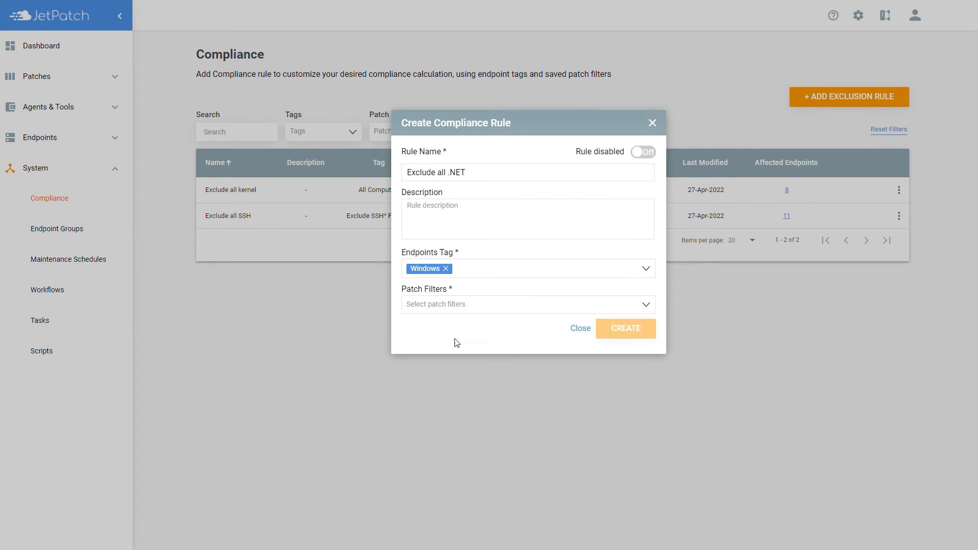
- Choose the All .NET Patches filter for the rule, then enable and create it
click(645, 305)
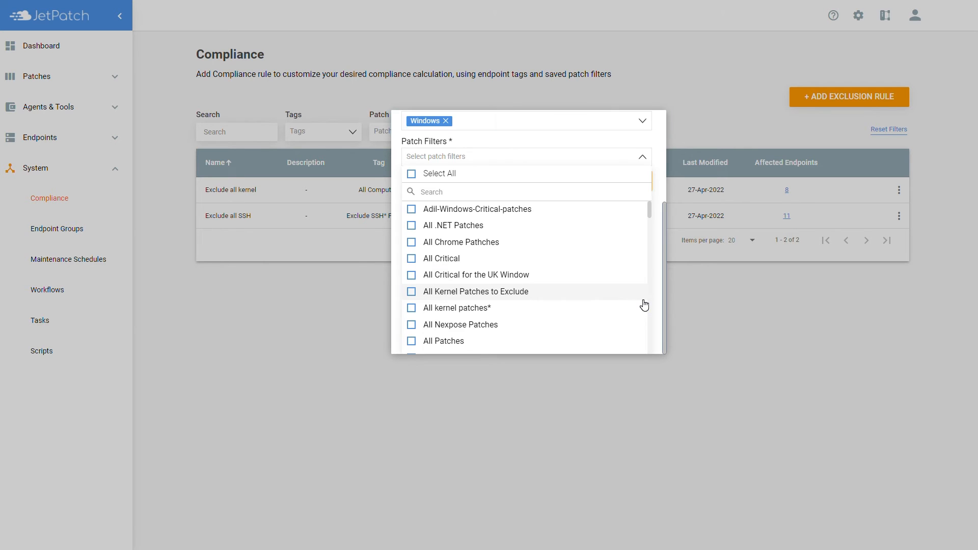
click(627, 232)
click(648, 163)
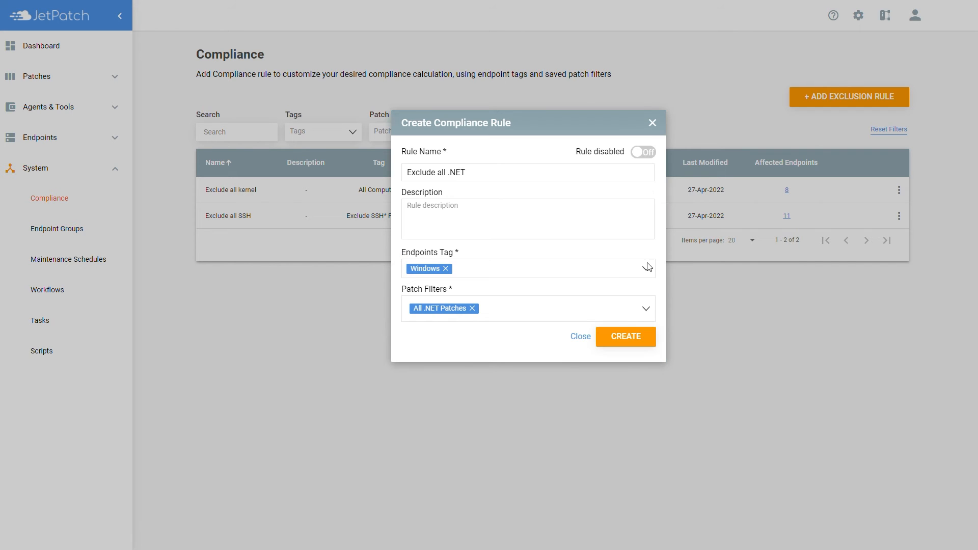
click(643, 155)
click(625, 337)
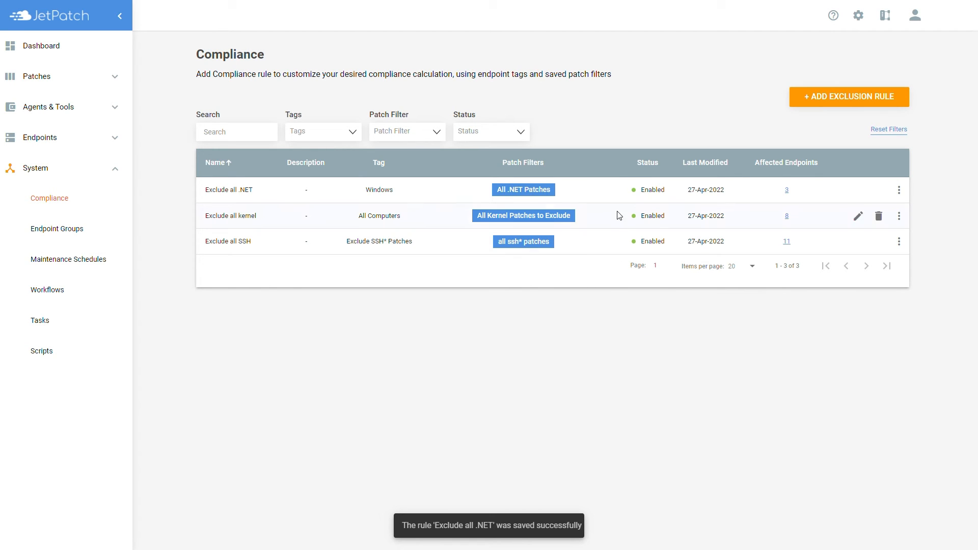
click(855, 190)
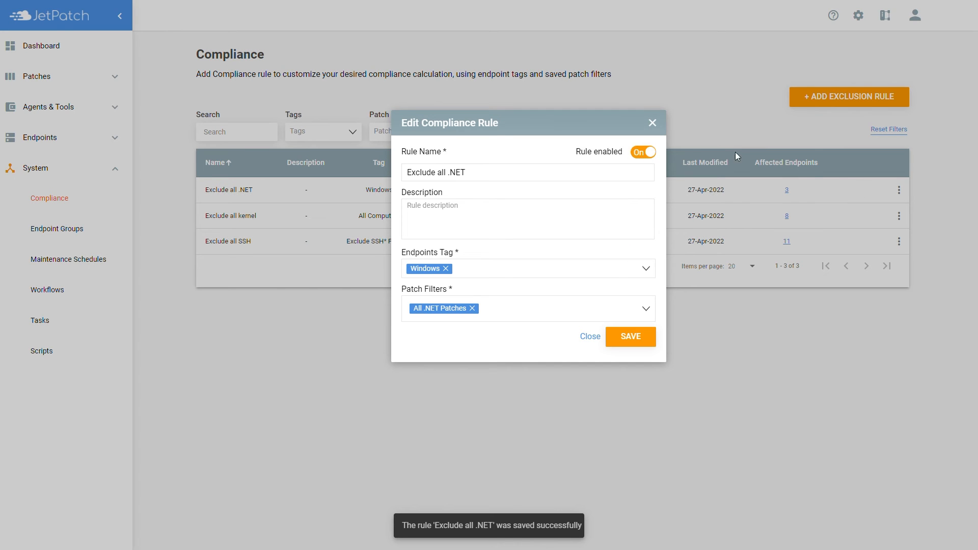
click(657, 154)
click(539, 273)
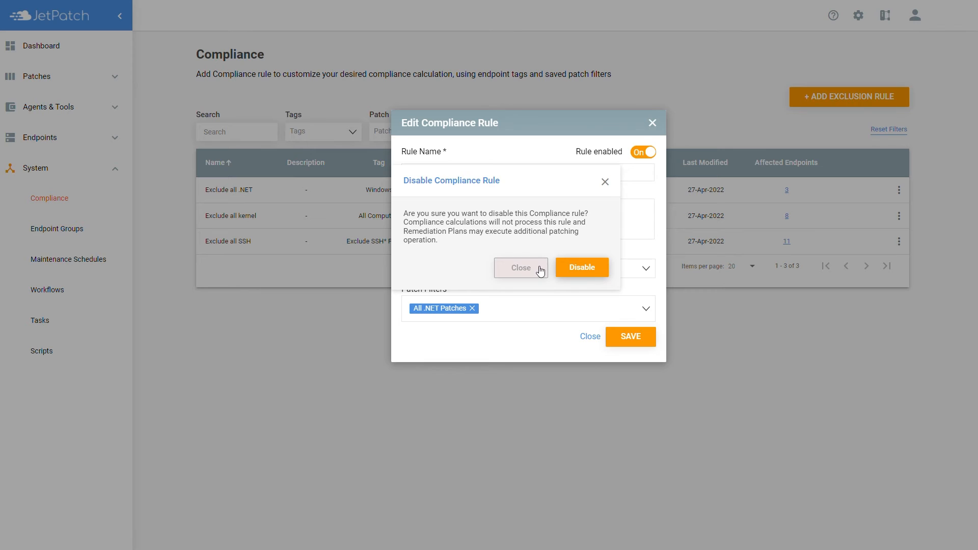
click(652, 124)
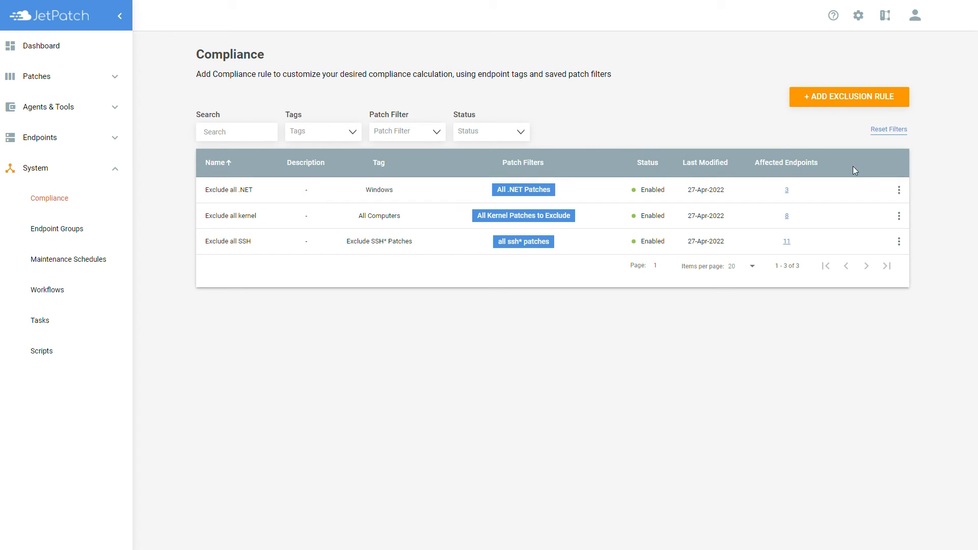
- View the endpoints affected by the Exclude all .NET rule and examine their patching status and compliance
click(787, 191)
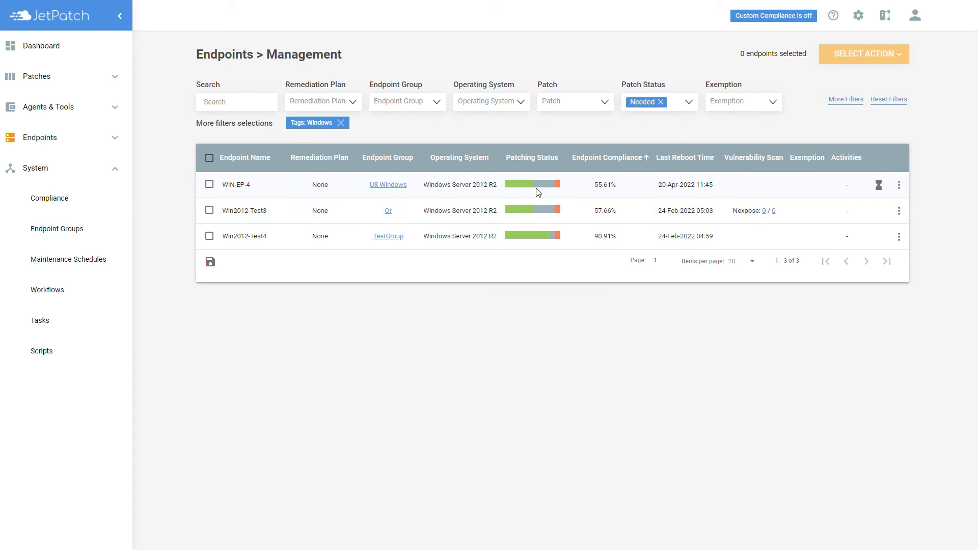
mouse_move(544, 189)
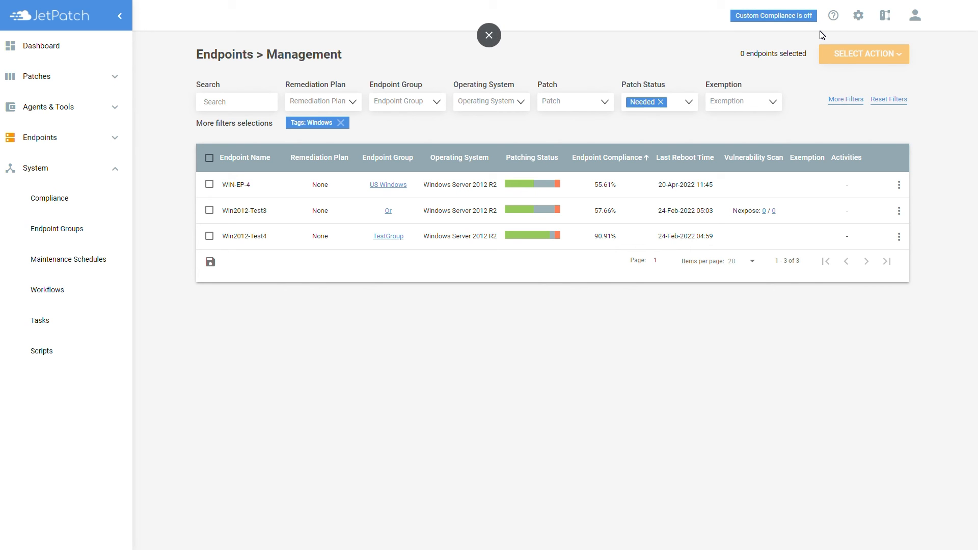
- Enable the use of custom compliance rules in the user settings and save
click(859, 16)
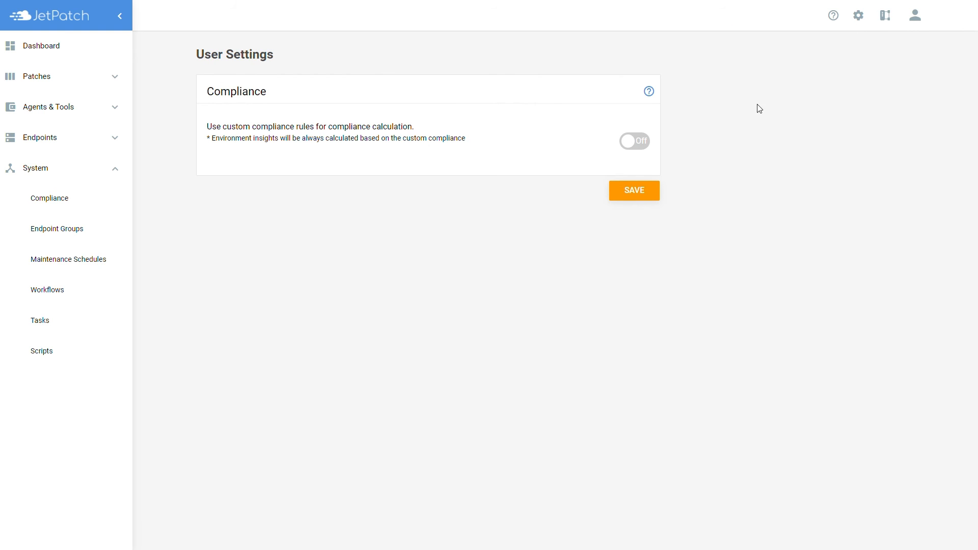
click(631, 148)
click(649, 192)
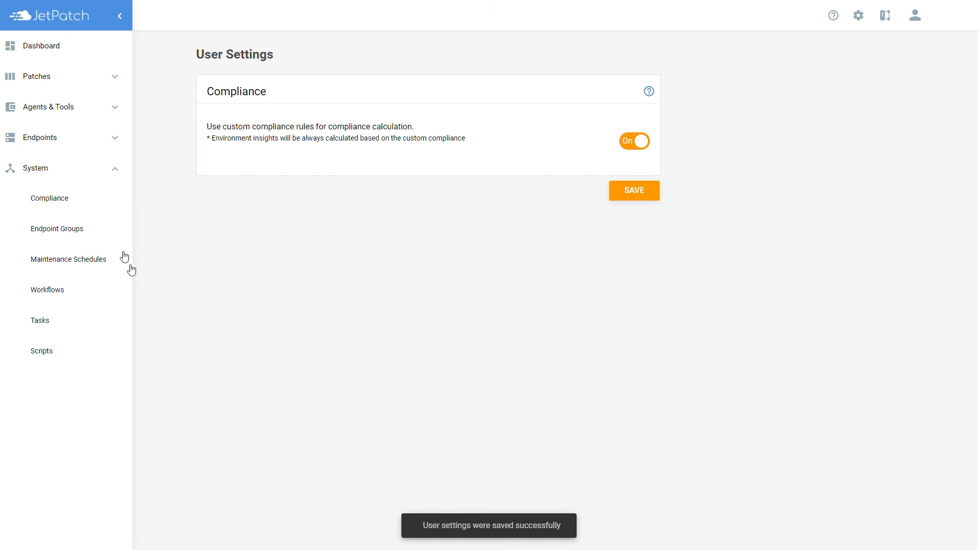
- Reopen the affected endpoints of the Exclude all .NET rule to compare their compliance with custom rules on
click(90, 202)
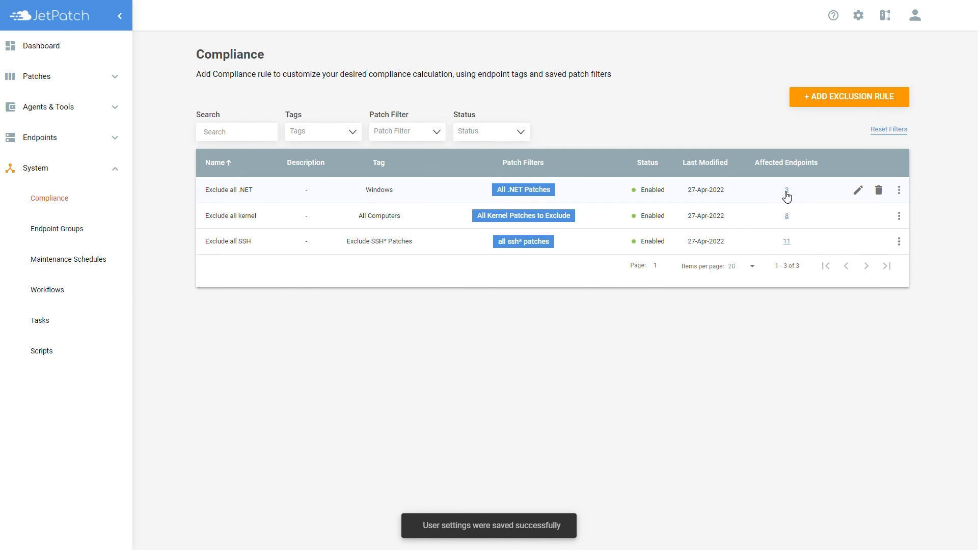
click(786, 191)
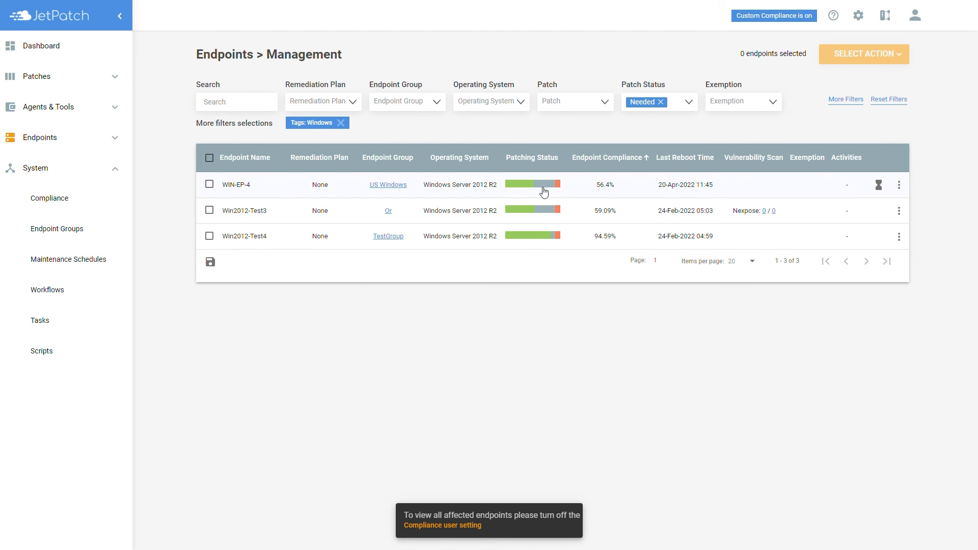